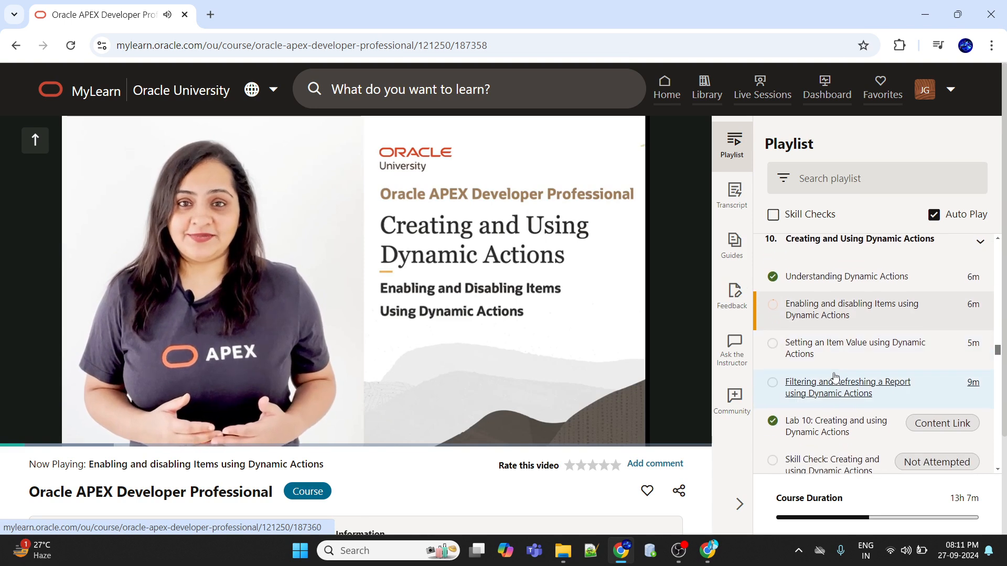
# Step: Show the lesson video on enabling and disabling items in full screen at 1080p quality
pyautogui.scroll(-1, 835, 376)
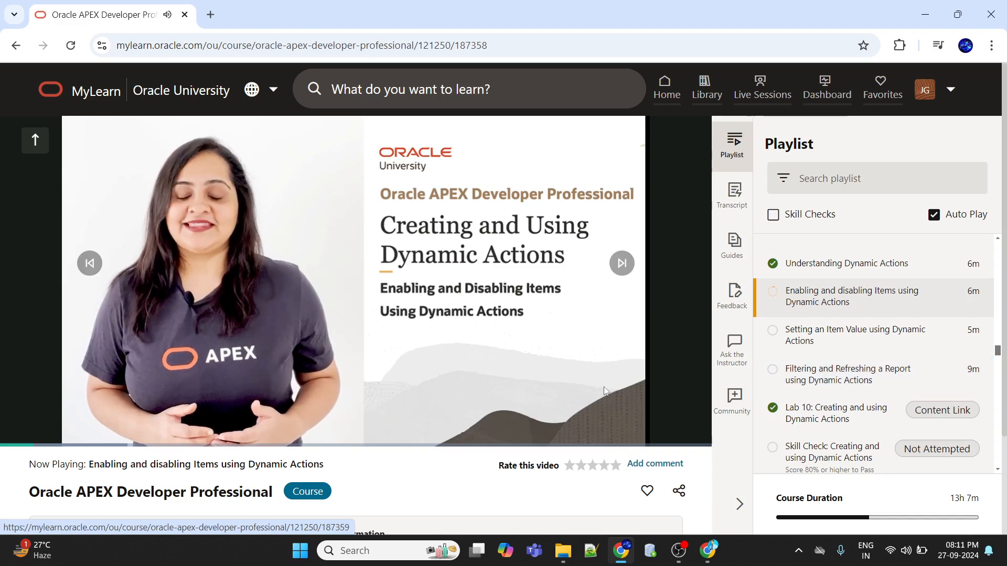
pyautogui.moveTo(603, 391)
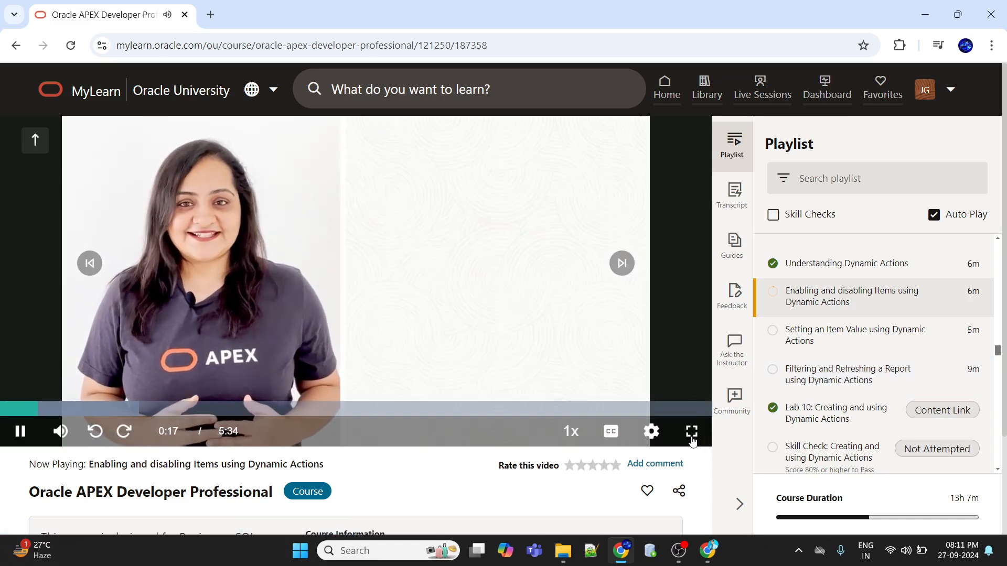
pyautogui.click(691, 431)
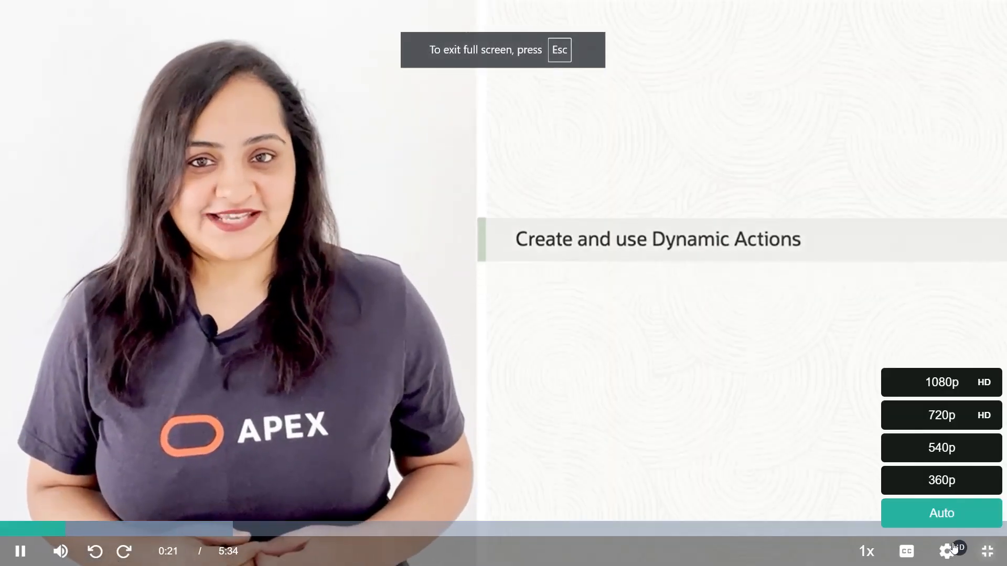
pyautogui.click(930, 387)
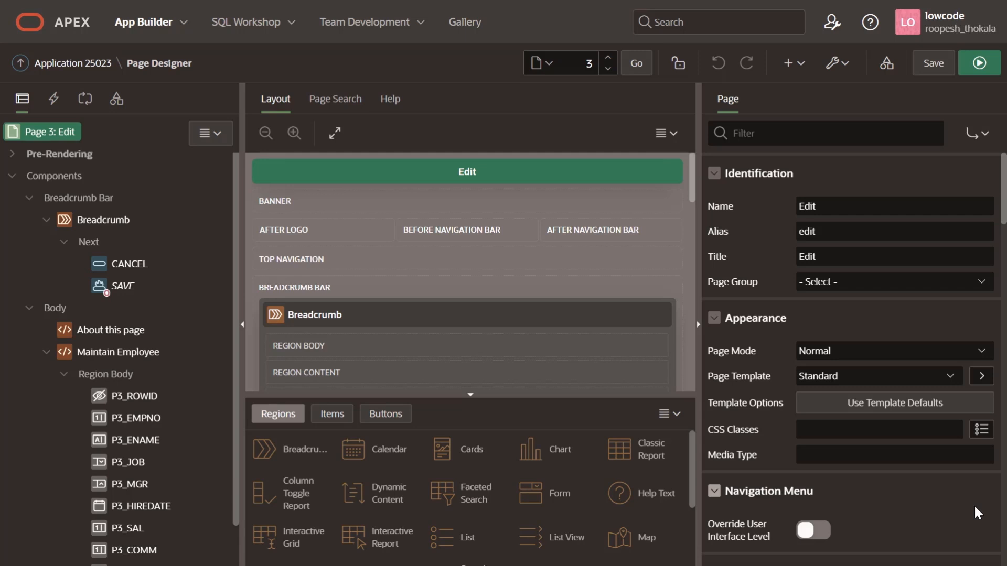
# Step: Create a dynamic action under the page's events and name it "Commission for Salesman Only"
pyautogui.click(53, 102)
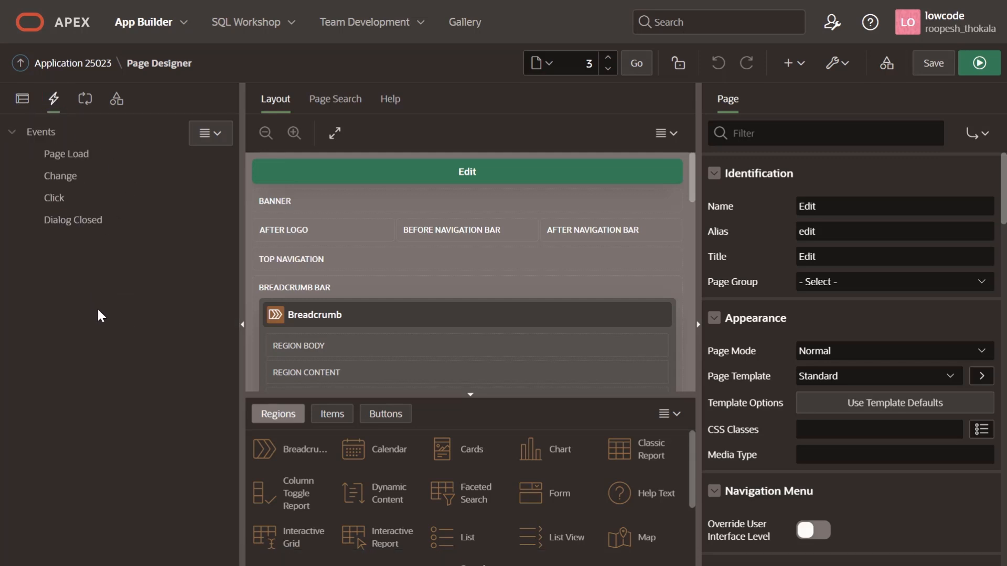
pyautogui.rightClick(42, 133)
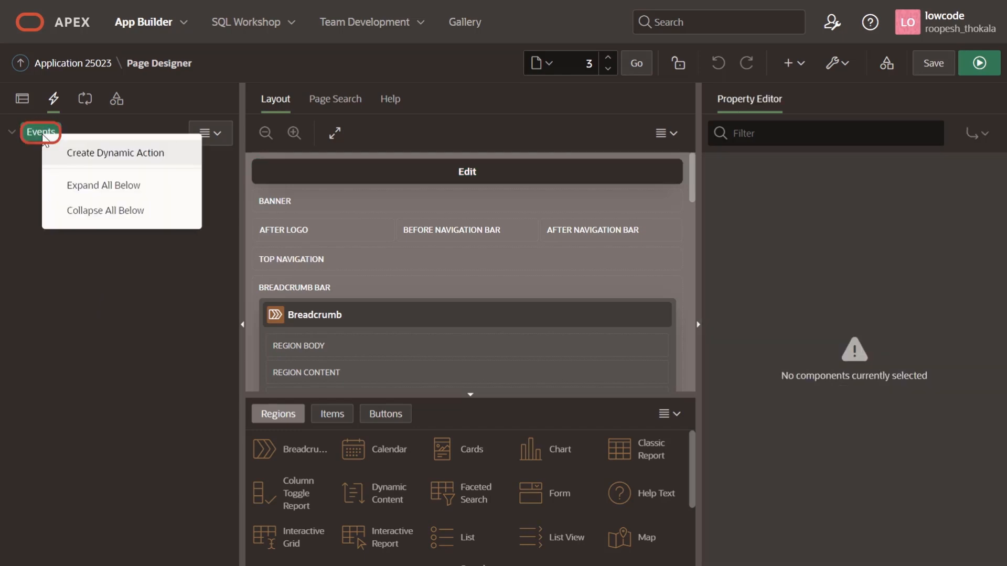
pyautogui.click(178, 156)
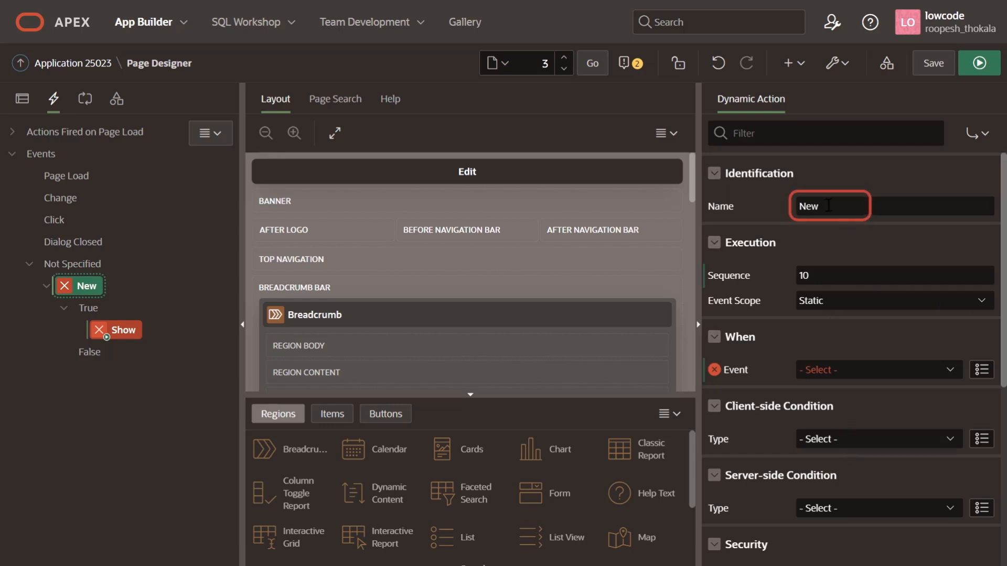
pyautogui.doubleClick(808, 206)
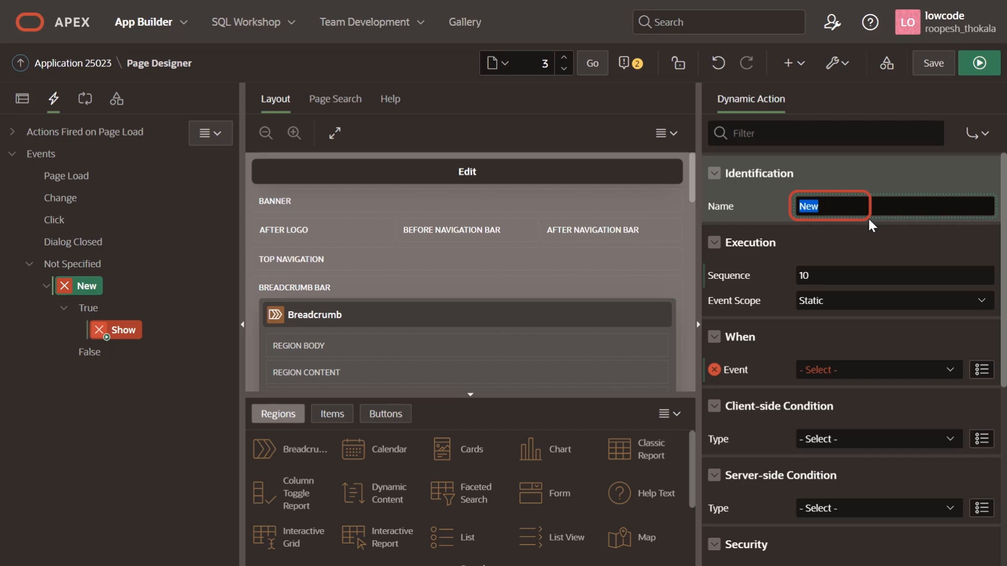
pyautogui.write('Commisi')
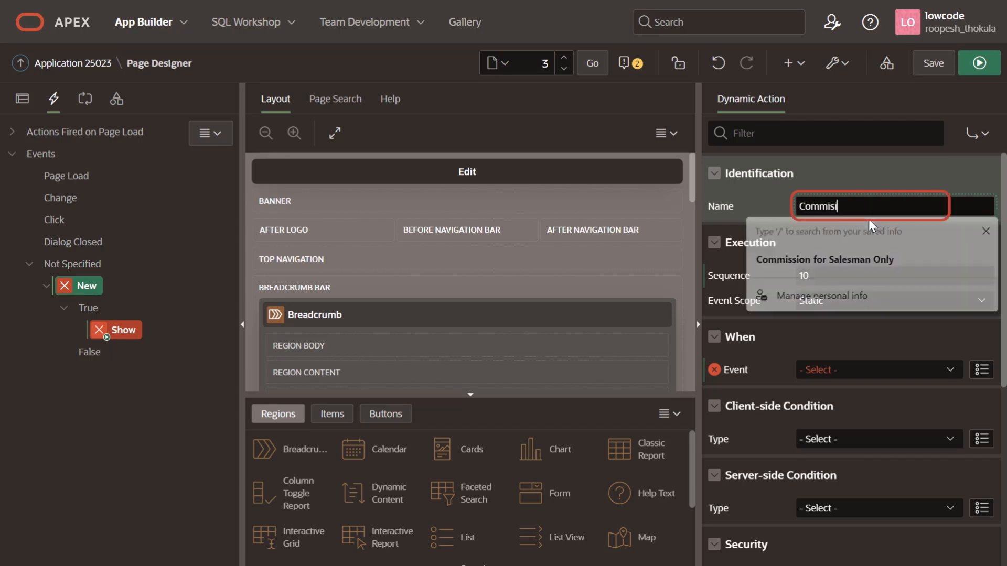
pyautogui.press('BackSpace')
pyautogui.write('ss')
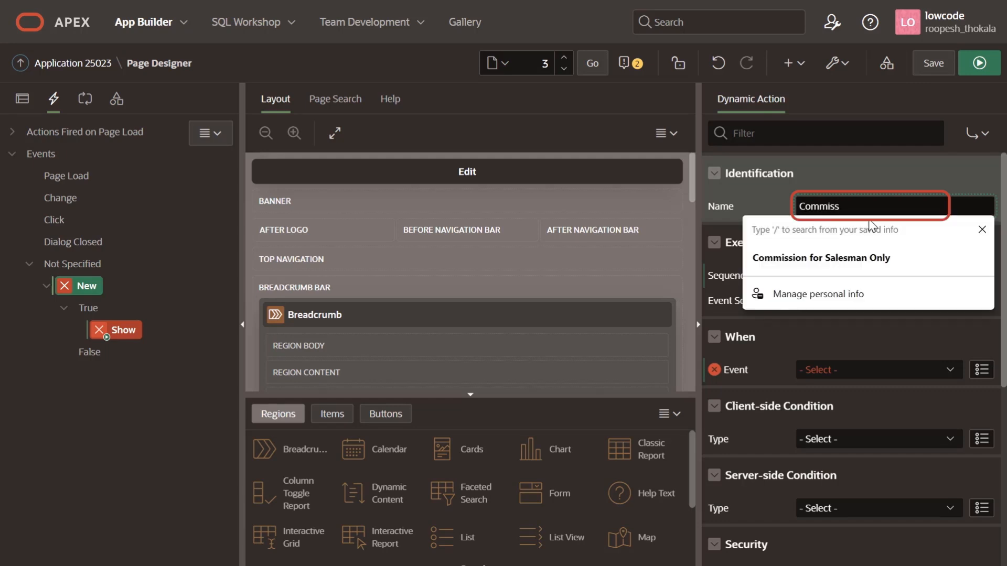
pyautogui.click(865, 260)
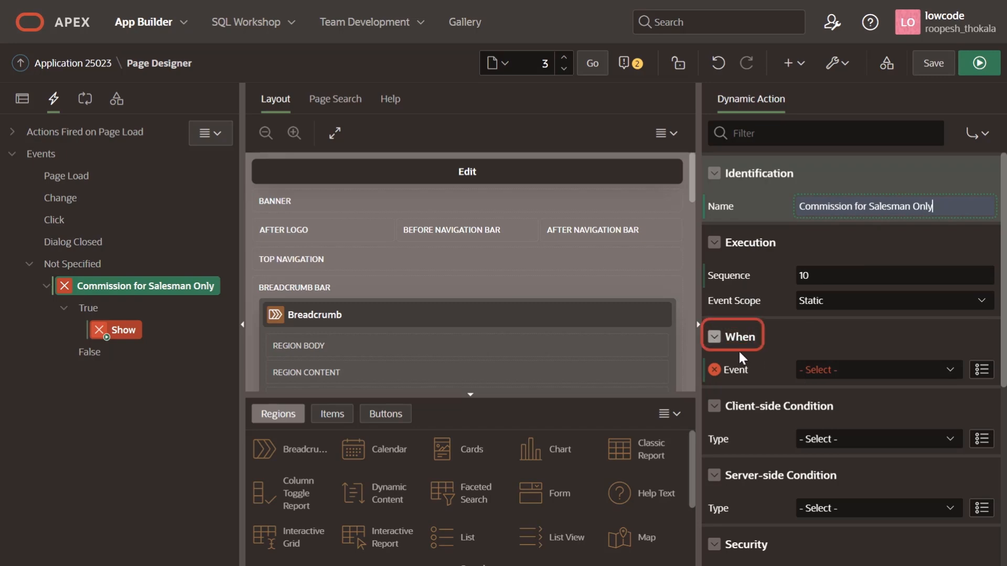
# Step: Make the dynamic action fire on the Change event, with selection type Item(s) and item P3_JOB
pyautogui.click(851, 369)
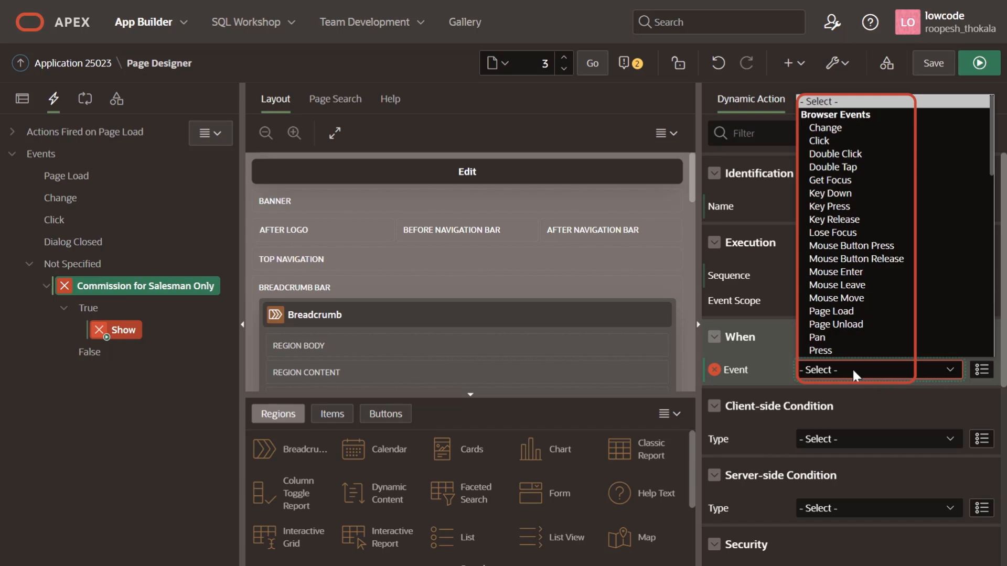
pyautogui.click(869, 399)
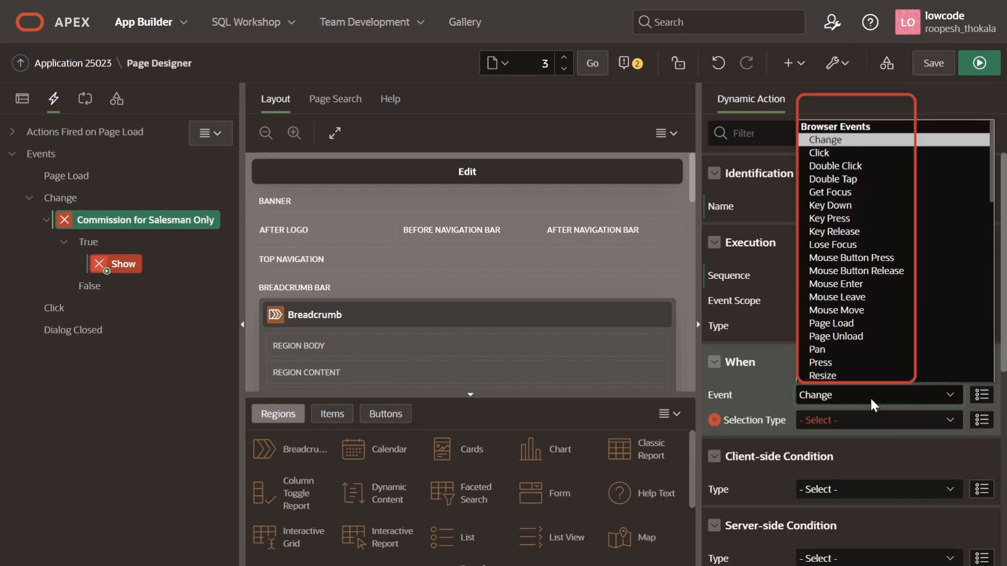
pyautogui.click(840, 139)
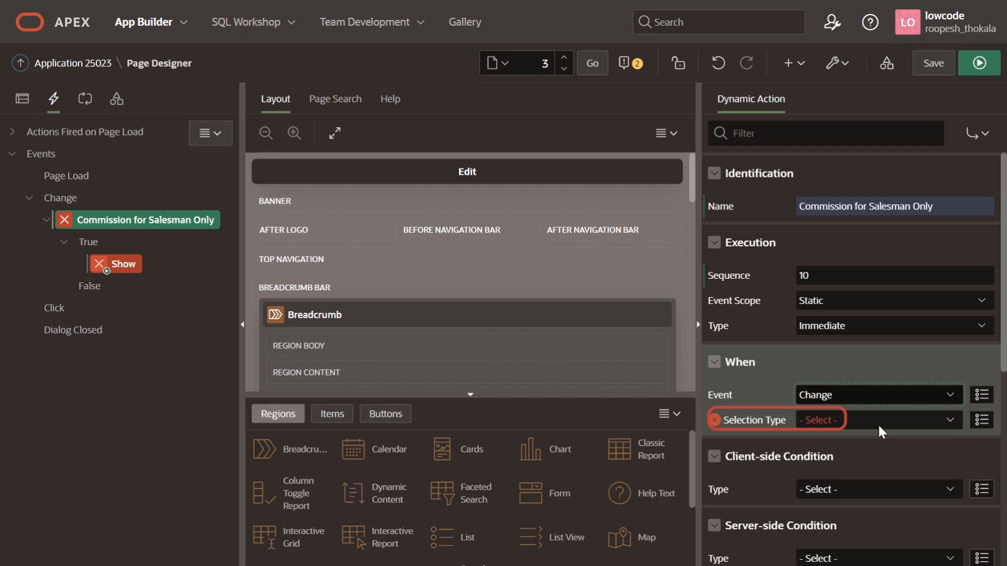
pyautogui.click(880, 422)
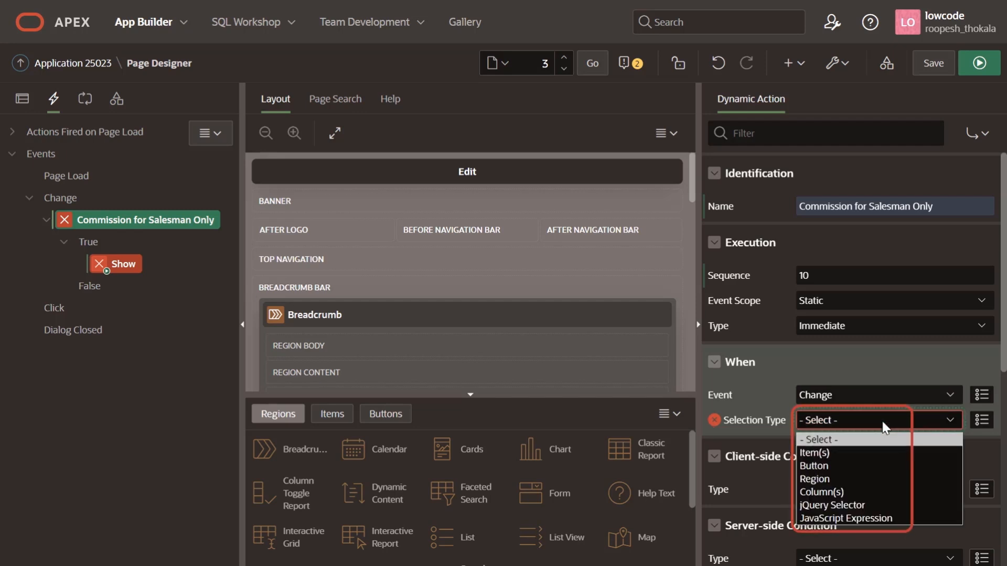
pyautogui.click(882, 454)
pyautogui.click(981, 445)
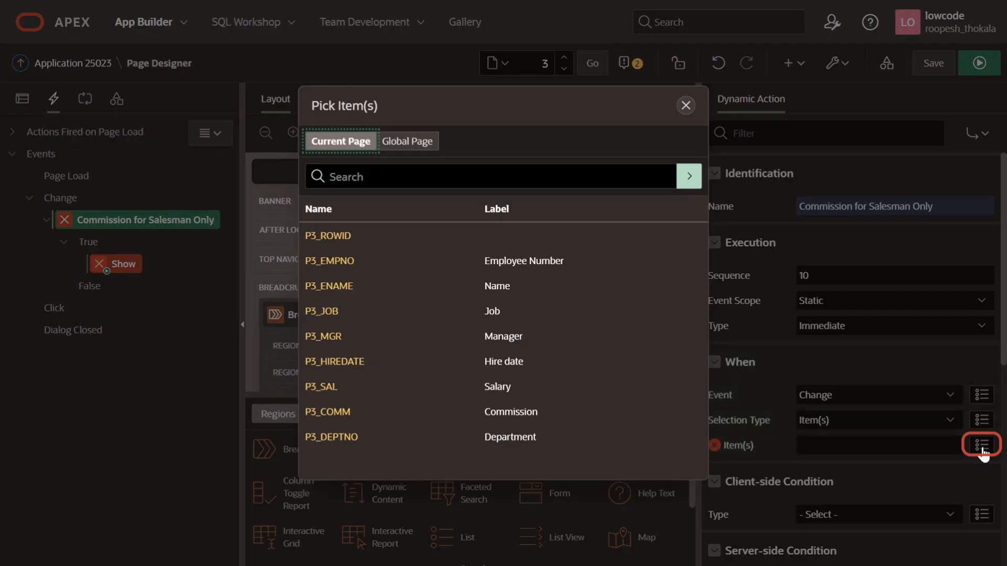
pyautogui.click(330, 312)
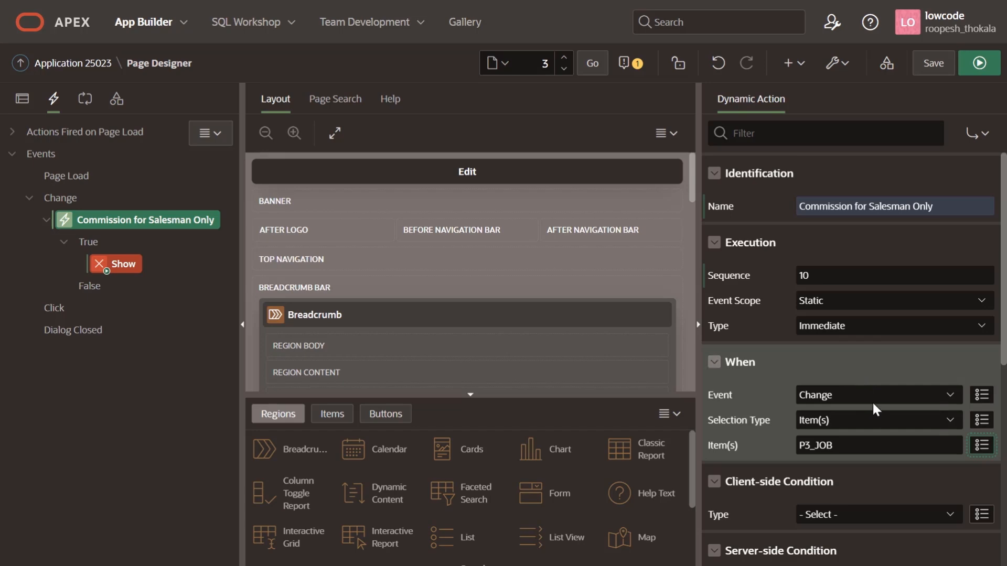
# Step: Set the dynamic action's client-side condition to Item = Value with the value SALESMAN, and collapse the server-side condition settings
pyautogui.scroll(-1, 883, 404)
pyautogui.scroll(-1, 885, 409)
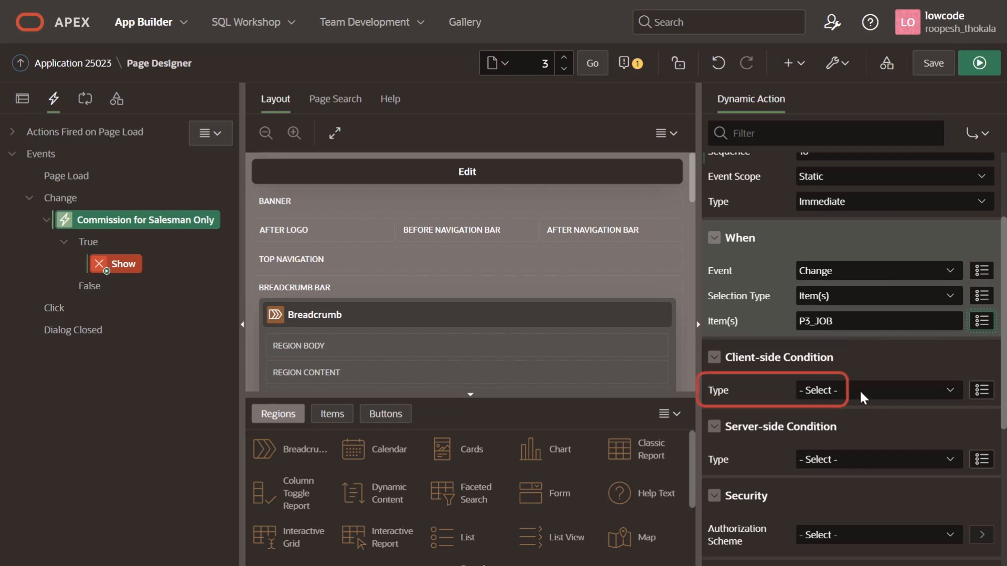
pyautogui.click(860, 388)
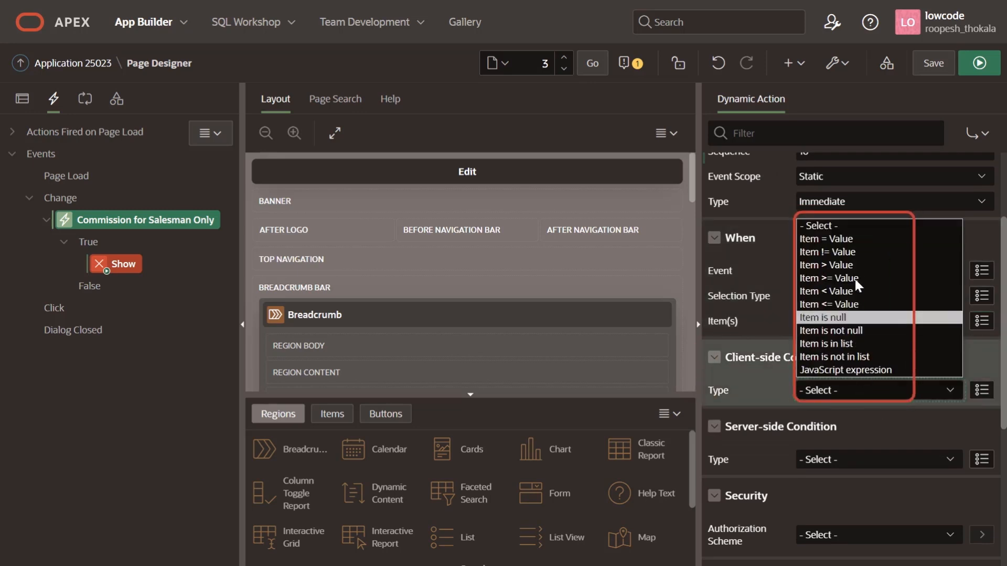
pyautogui.click(858, 239)
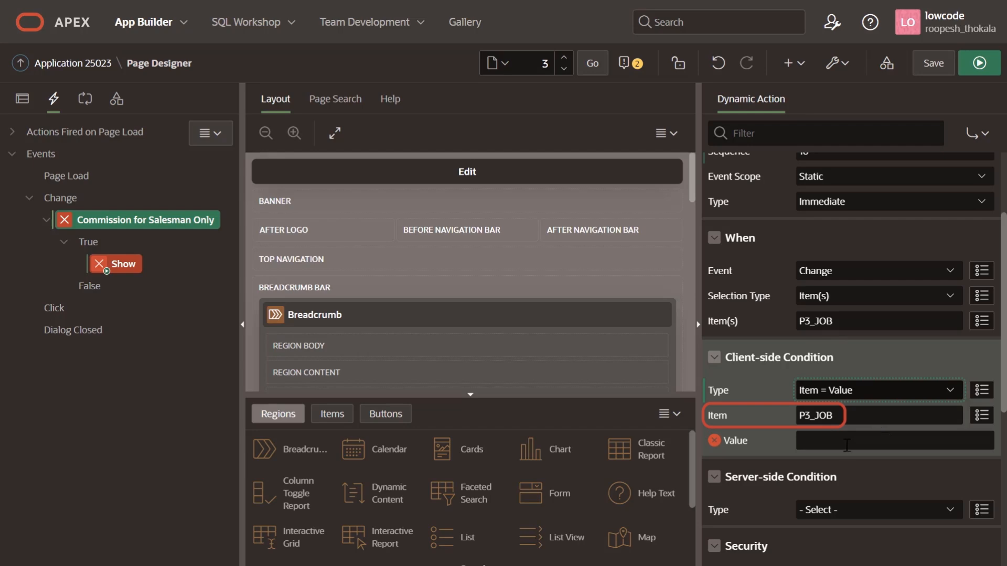
pyautogui.click(884, 440)
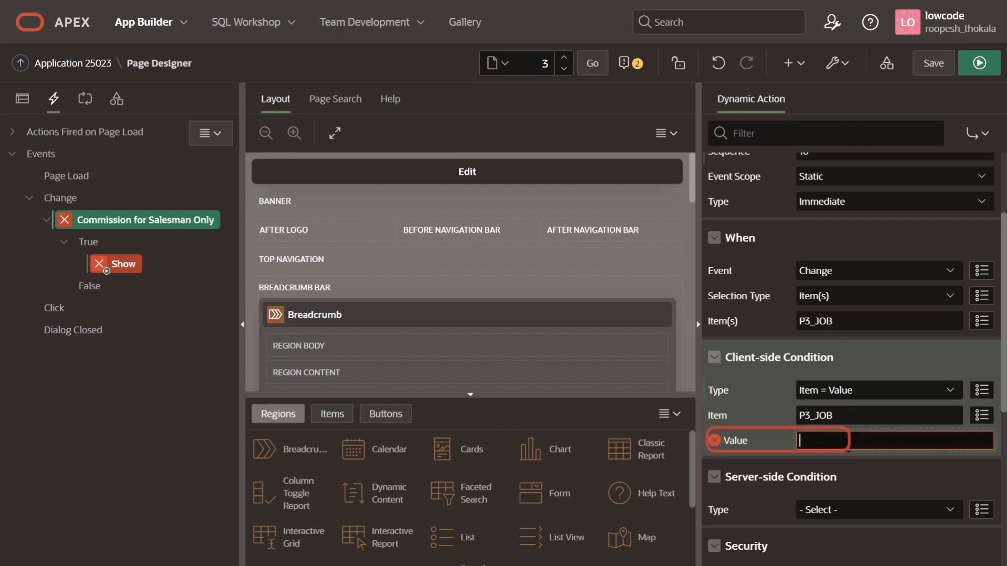
pyautogui.write('SALES')
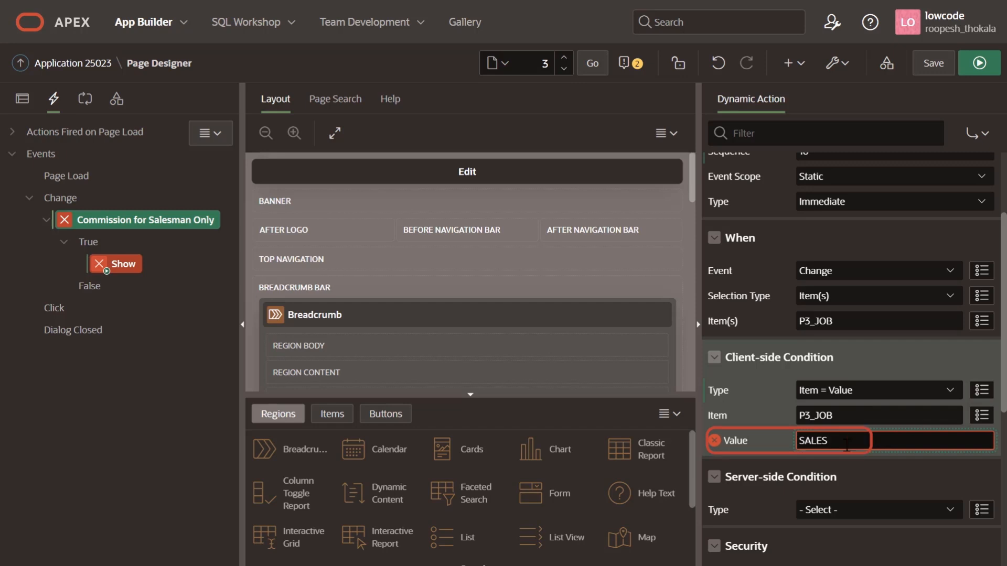
pyautogui.write('MAN')
pyautogui.click(748, 426)
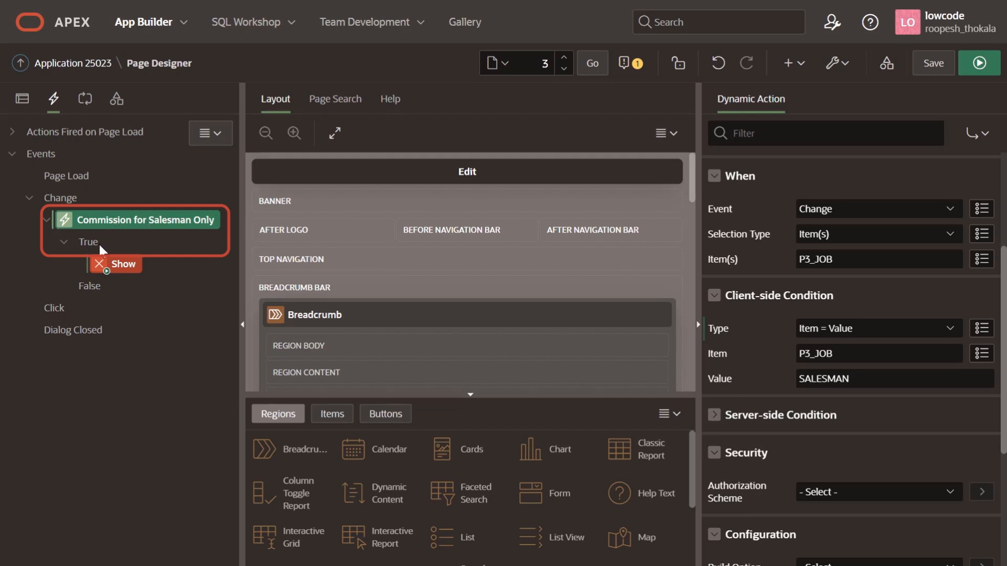
# Step: Change the True action from Show to Enable and set its affected items to P3_COMM and P3_HIREDATE
pyautogui.click(124, 263)
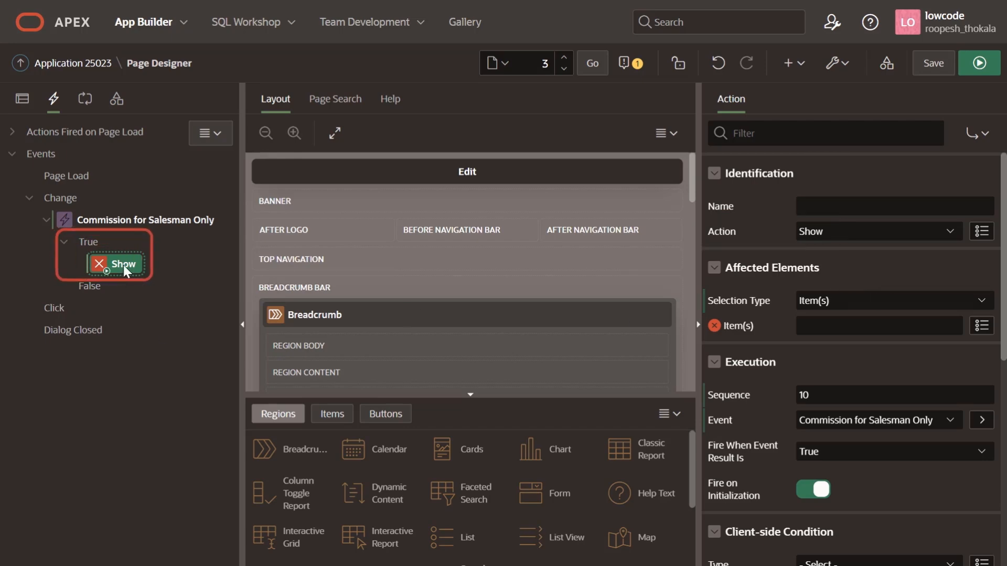
pyautogui.click(895, 233)
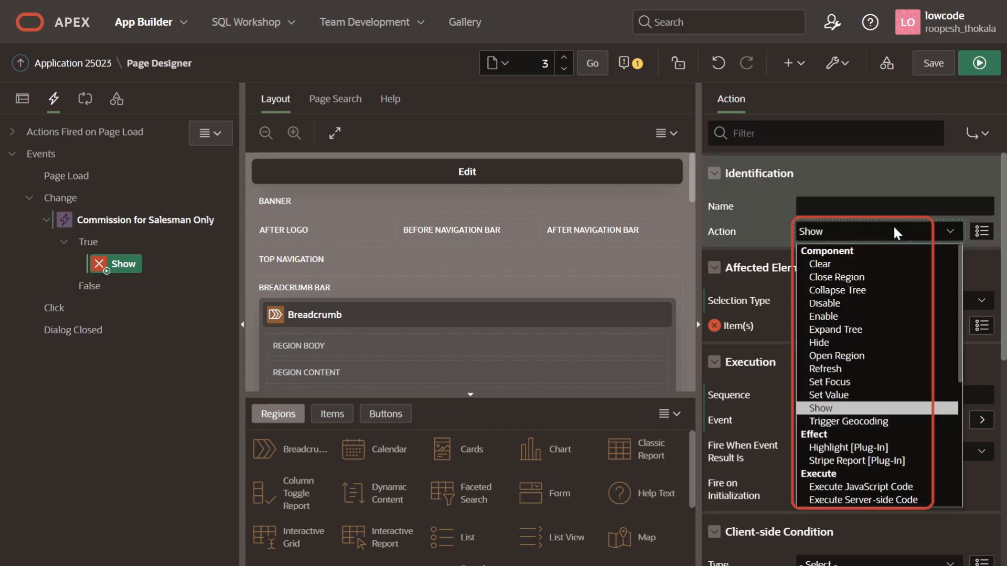
pyautogui.click(872, 317)
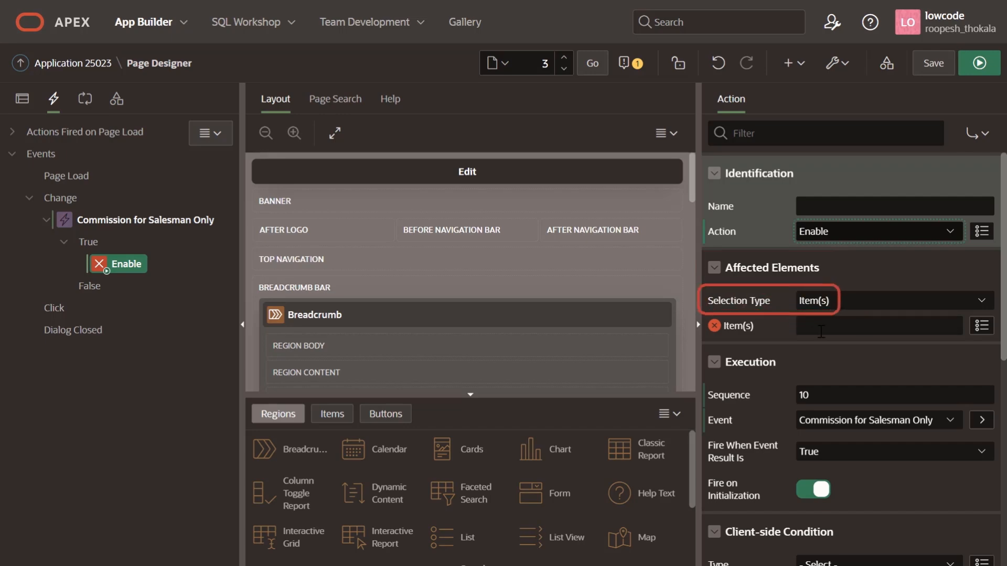
pyautogui.click(980, 328)
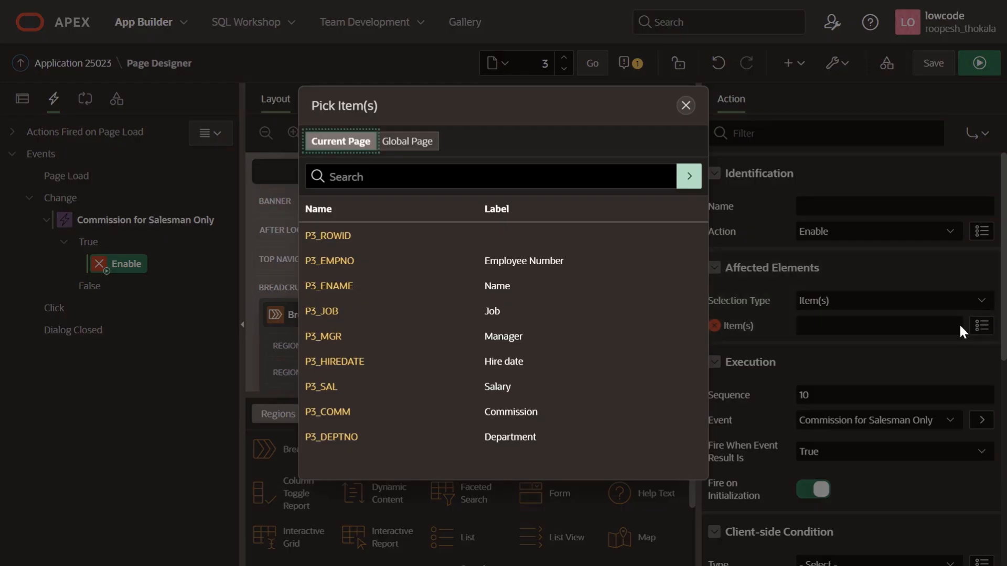
pyautogui.click(338, 413)
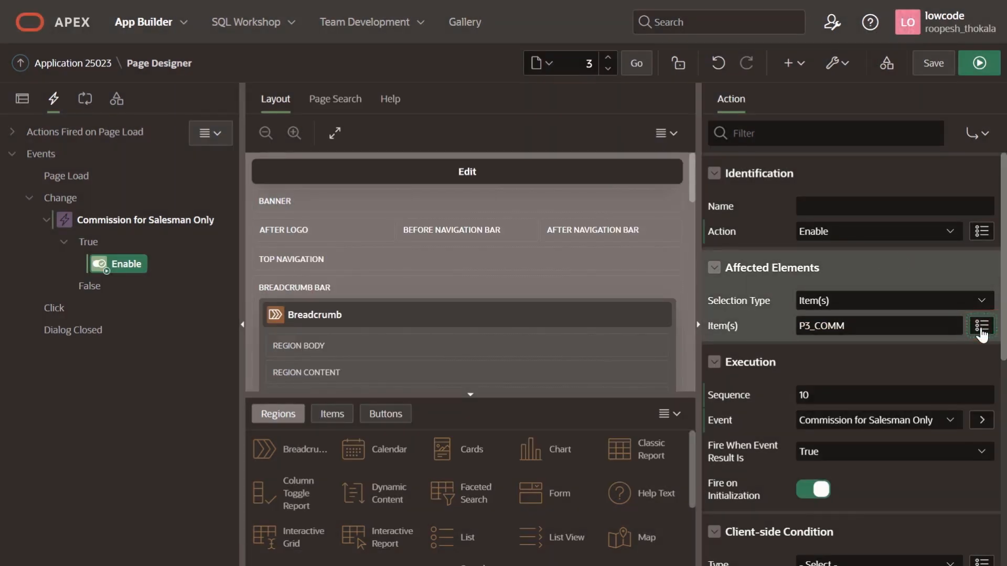
pyautogui.click(981, 328)
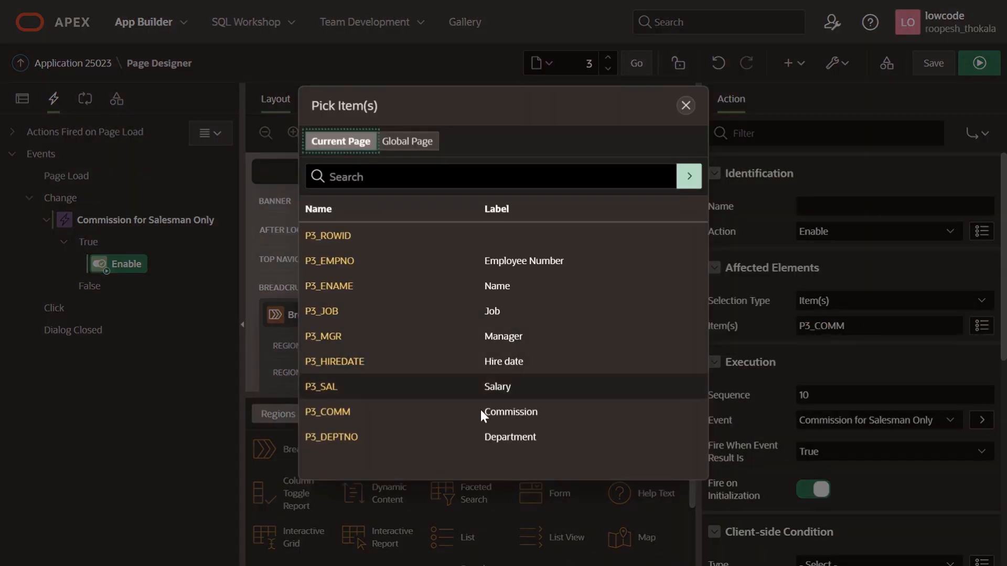
pyautogui.click(348, 362)
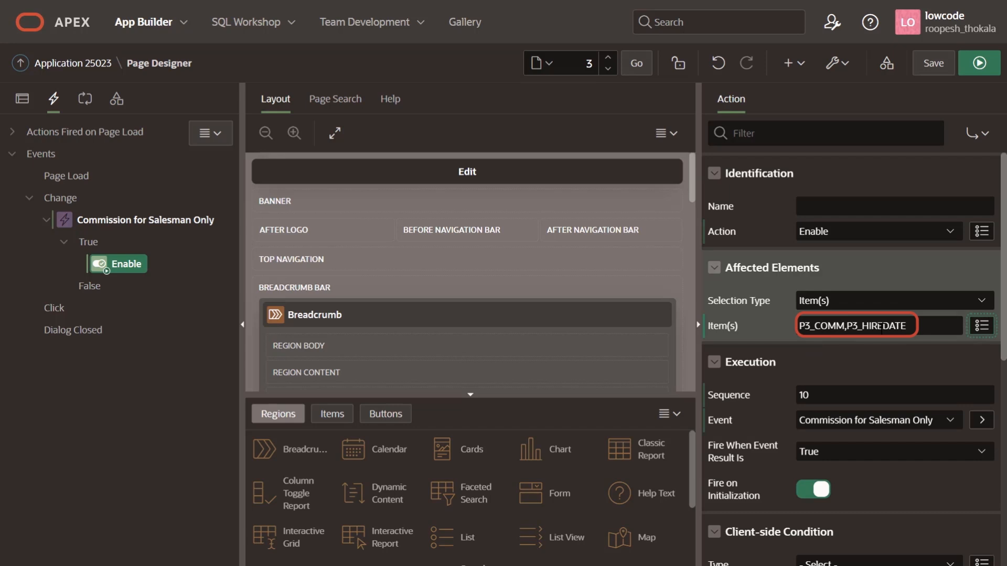
pyautogui.click(140, 263)
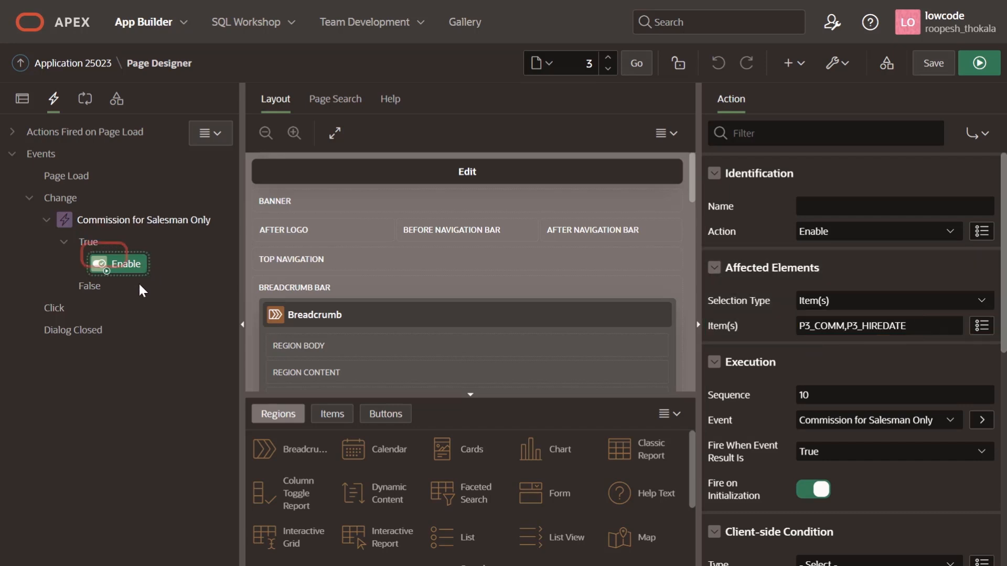
# Step: Create a False action for the Commission for Salesman Only dynamic action and set its action to Disable
pyautogui.rightClick(93, 286)
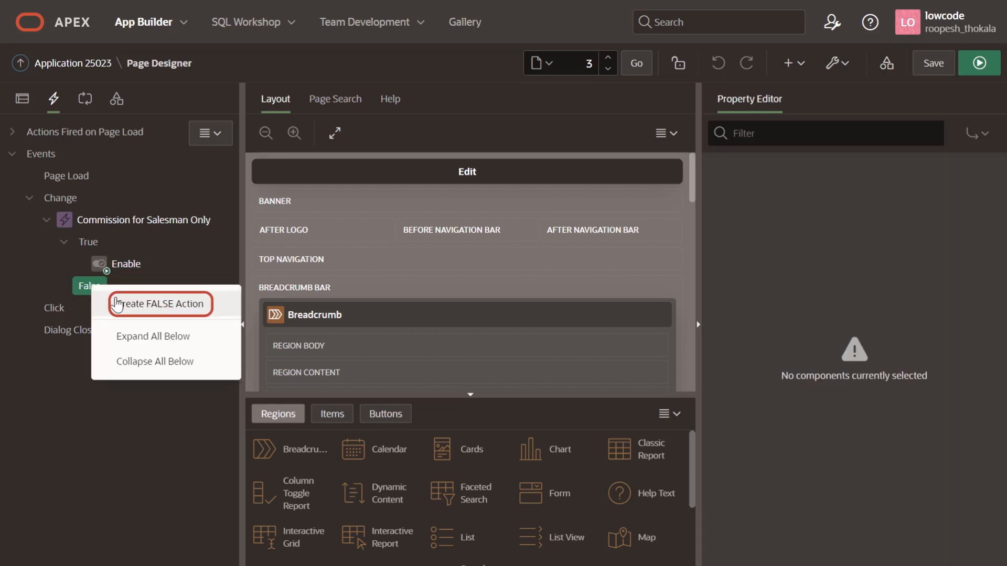
pyautogui.click(151, 310)
pyautogui.click(852, 235)
pyautogui.click(853, 234)
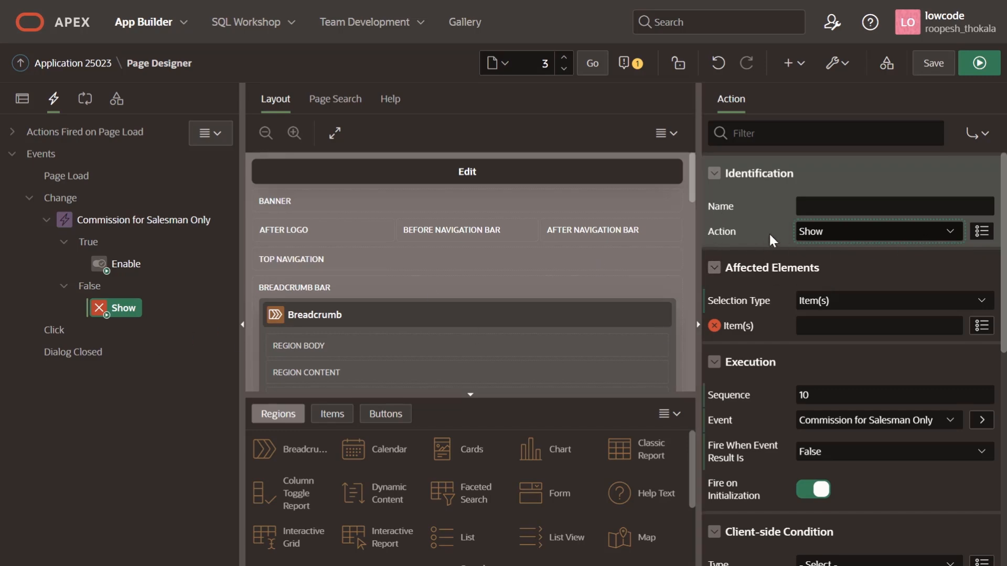
pyautogui.click(858, 228)
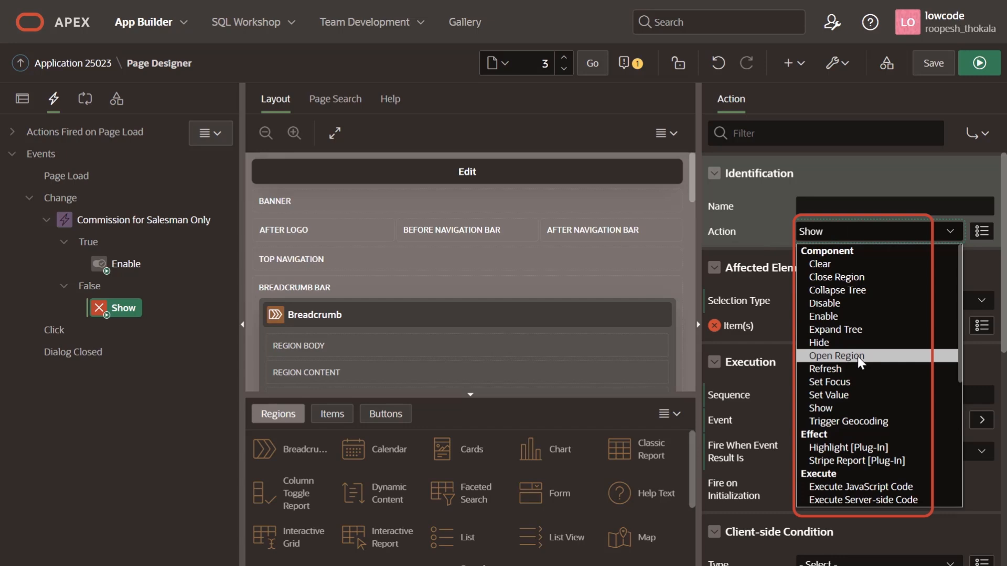
pyautogui.click(825, 303)
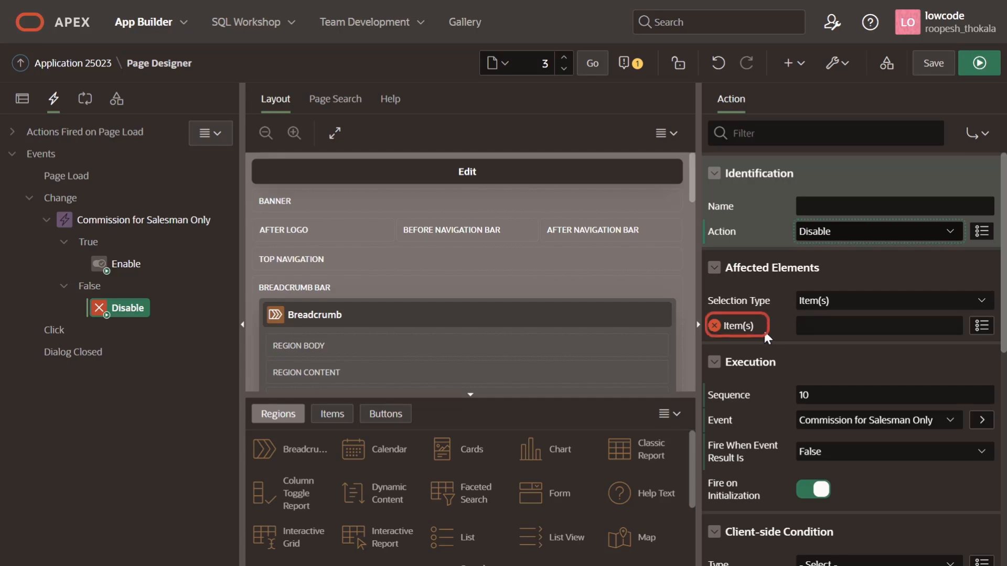
# Step: Set the affected items of the False branch's Disable action to P3_HIREDATE and P3_COMM
pyautogui.click(979, 330)
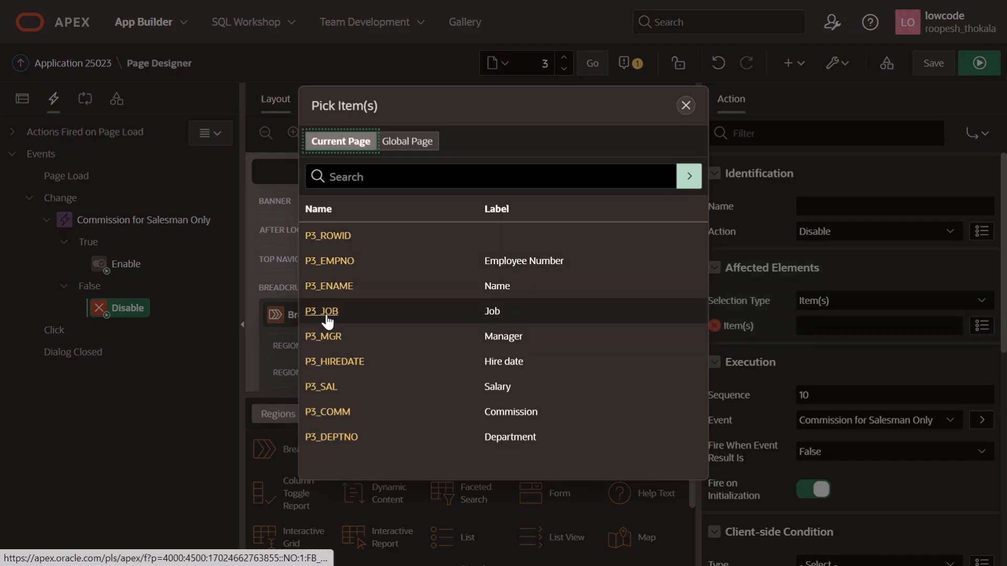
pyautogui.click(334, 361)
pyautogui.click(981, 326)
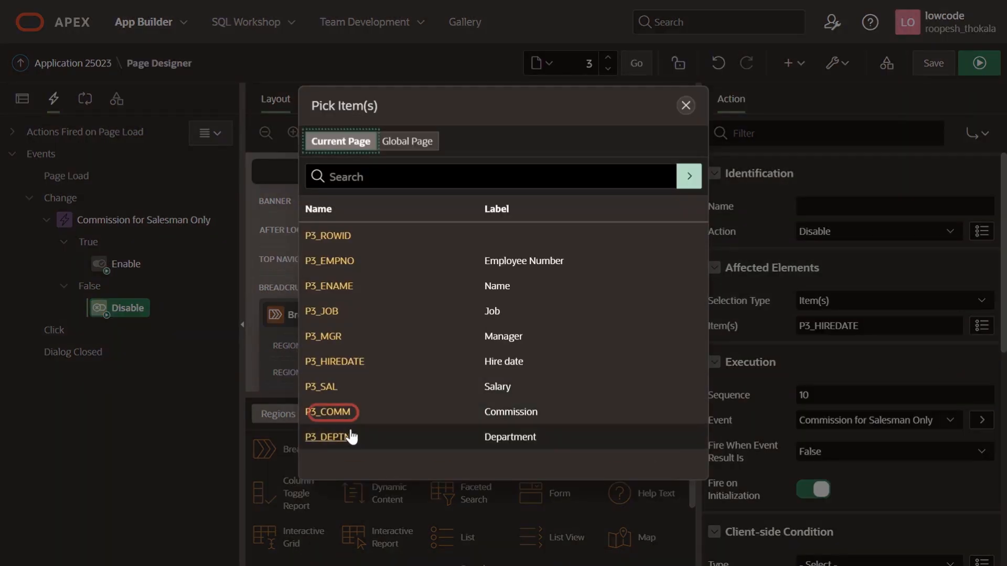
pyautogui.click(340, 413)
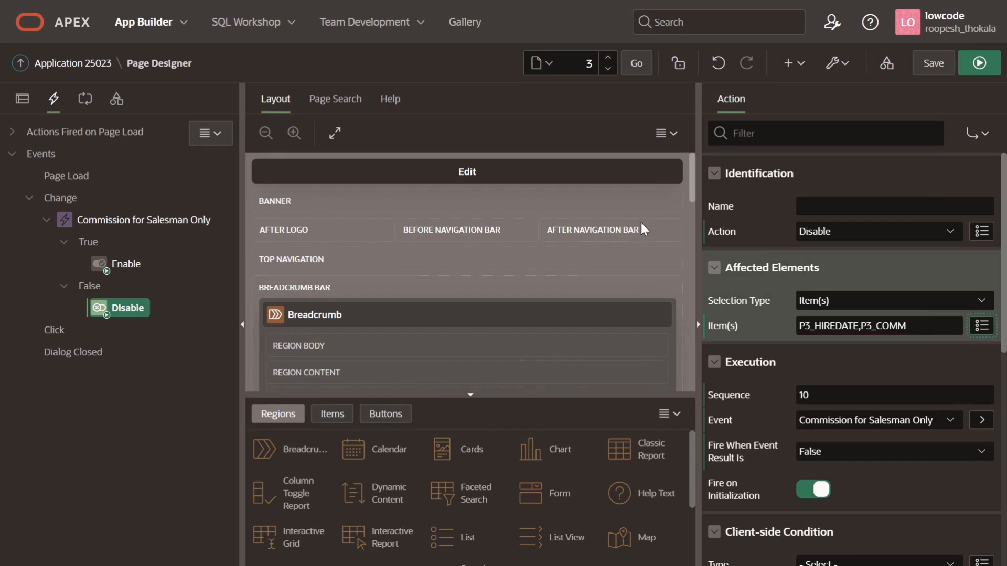
# Step: Save and run page 3, and check the Job, Hire date and Commission fields on the Edit form
pyautogui.click(979, 63)
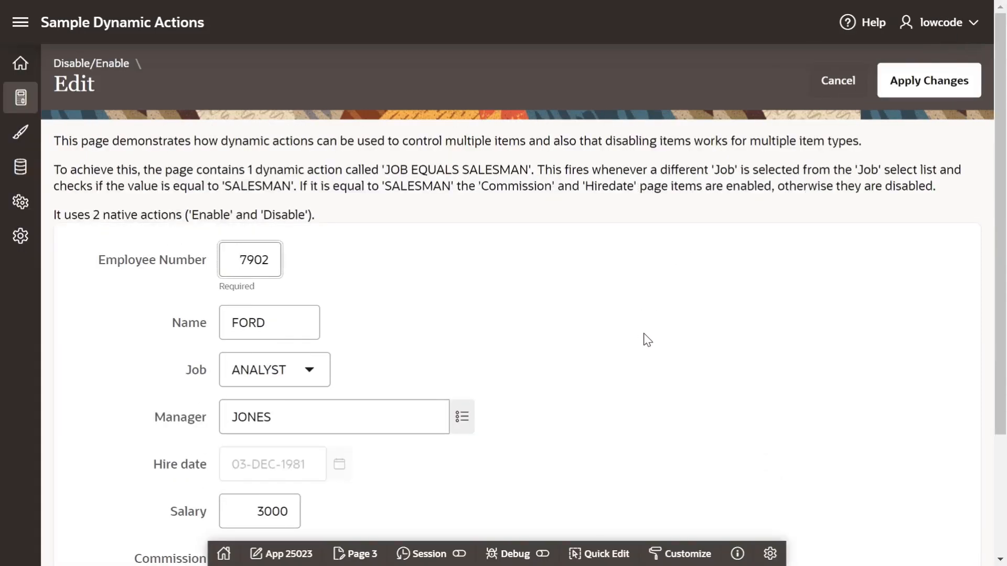
pyautogui.scroll(-3, 676, 325)
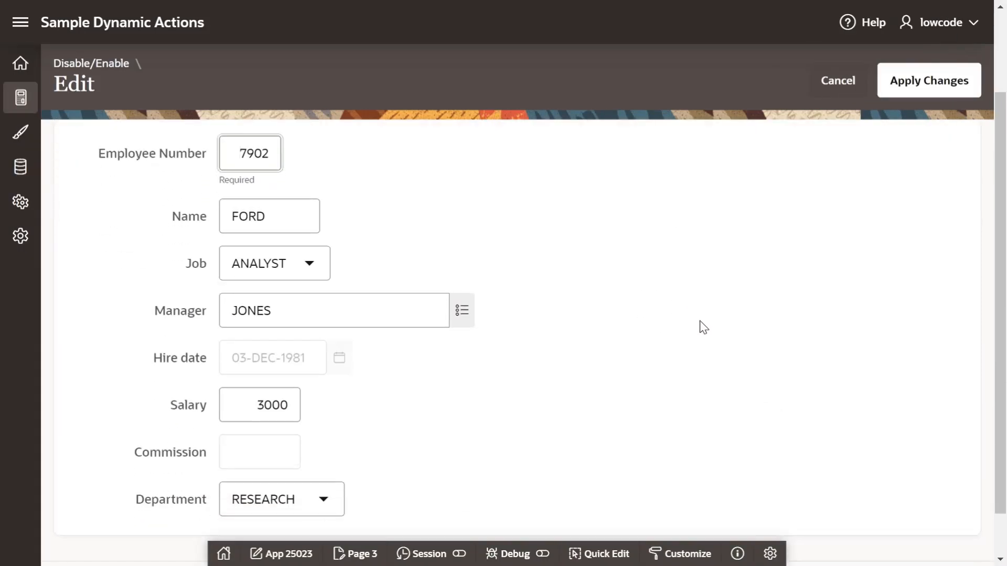
pyautogui.scroll(3, 703, 326)
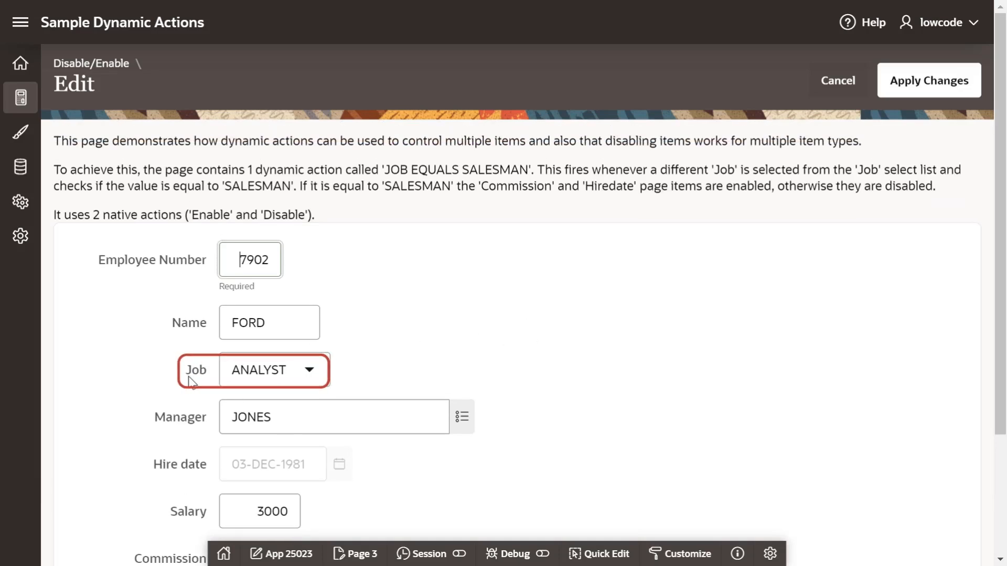
pyautogui.scroll(-2, 454, 354)
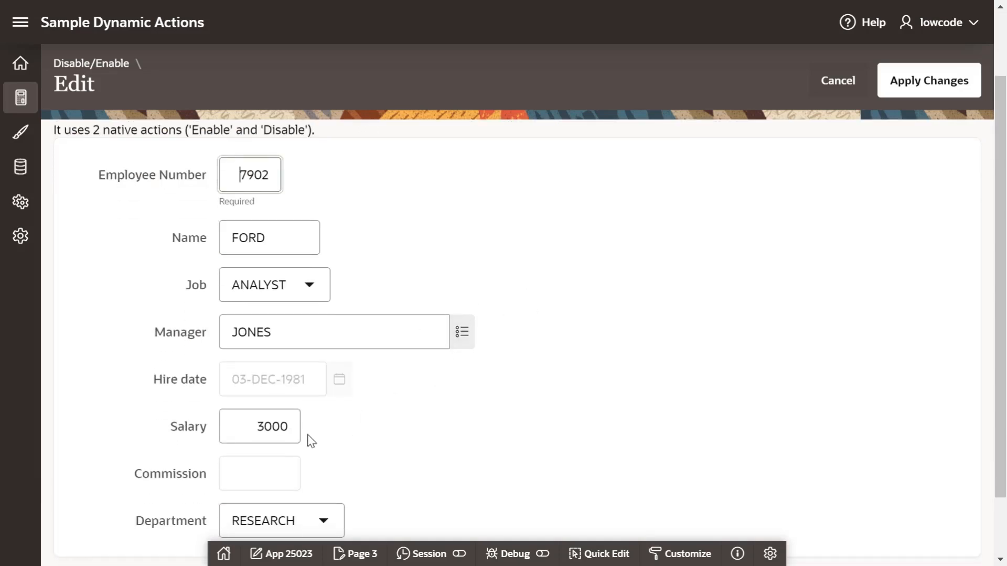
pyautogui.scroll(-2, 246, 393)
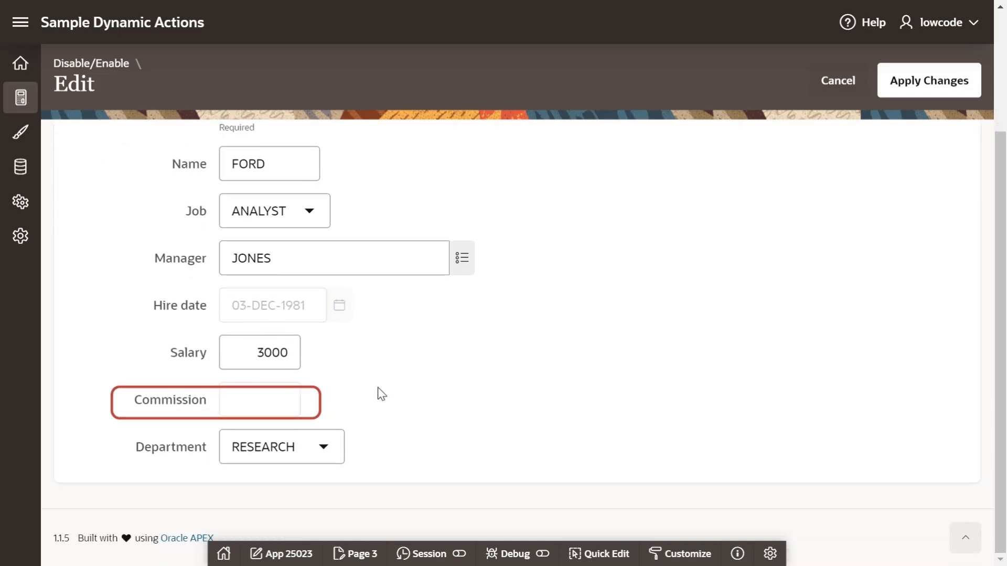
# Step: Change the employee's Job to SALESMAN and test whether the Commission and Hire date fields accept focus
pyautogui.scroll(2, 389, 372)
pyautogui.click(303, 303)
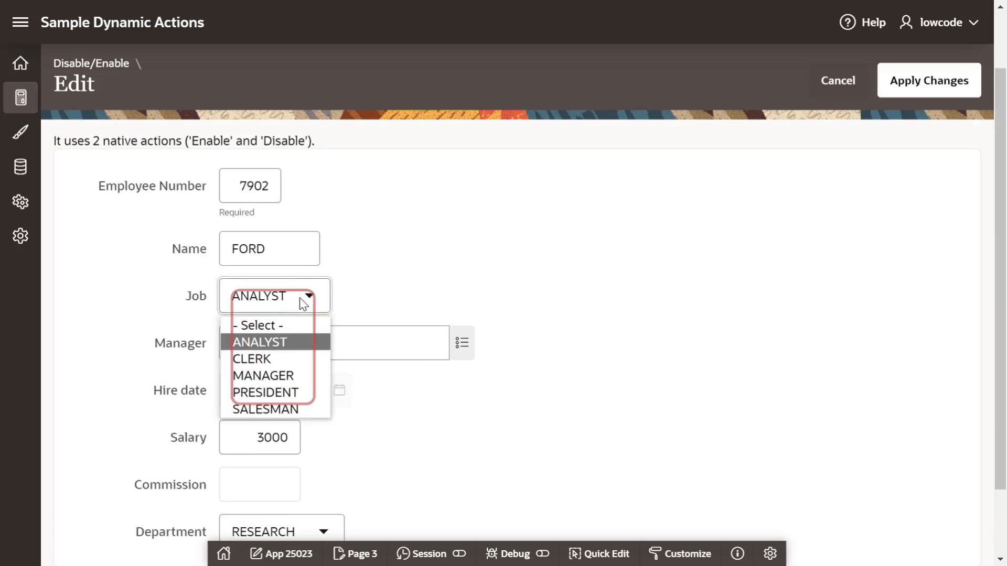
pyautogui.click(290, 410)
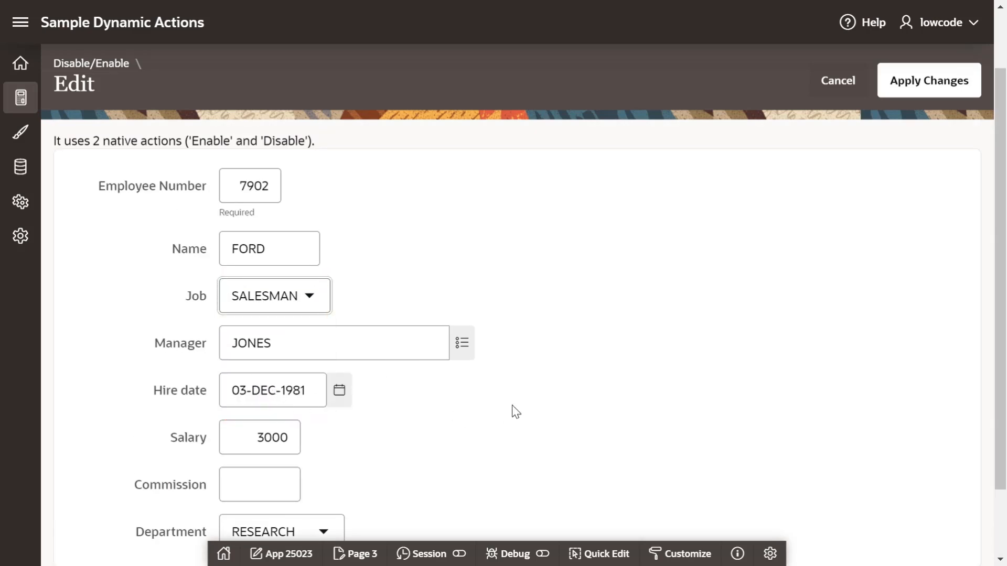
pyautogui.scroll(-2, 516, 412)
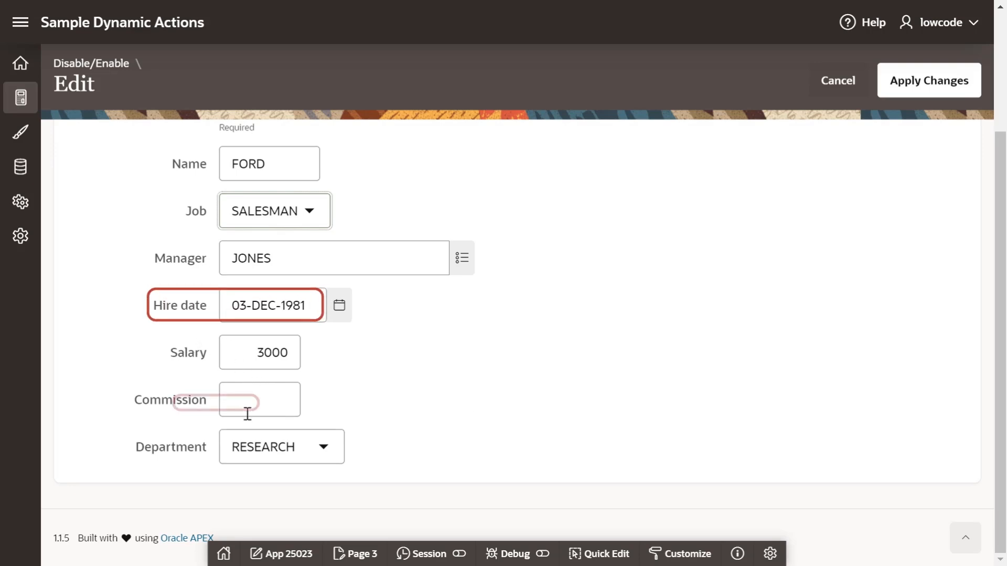
pyautogui.click(238, 399)
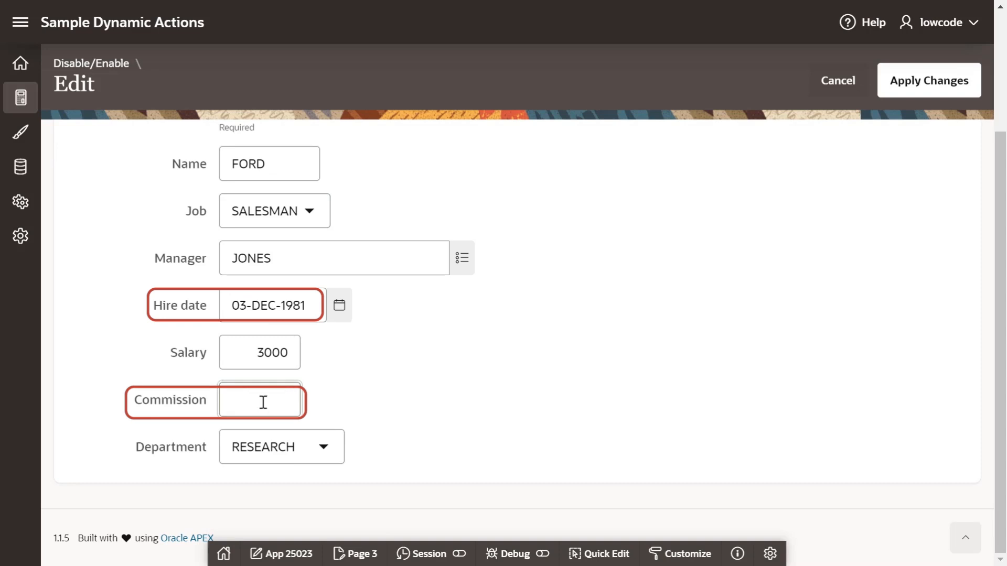
pyautogui.click(299, 301)
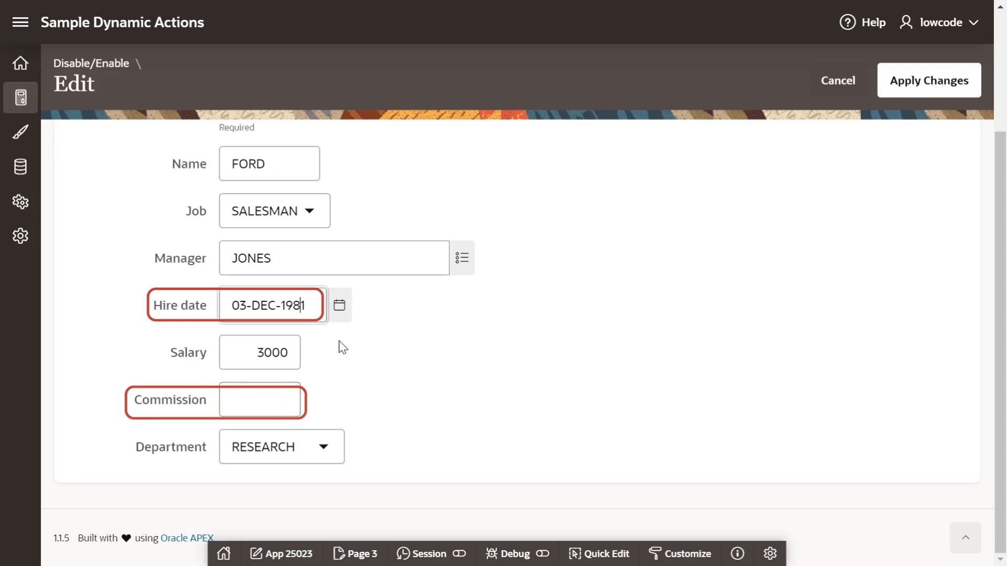
pyautogui.click(265, 401)
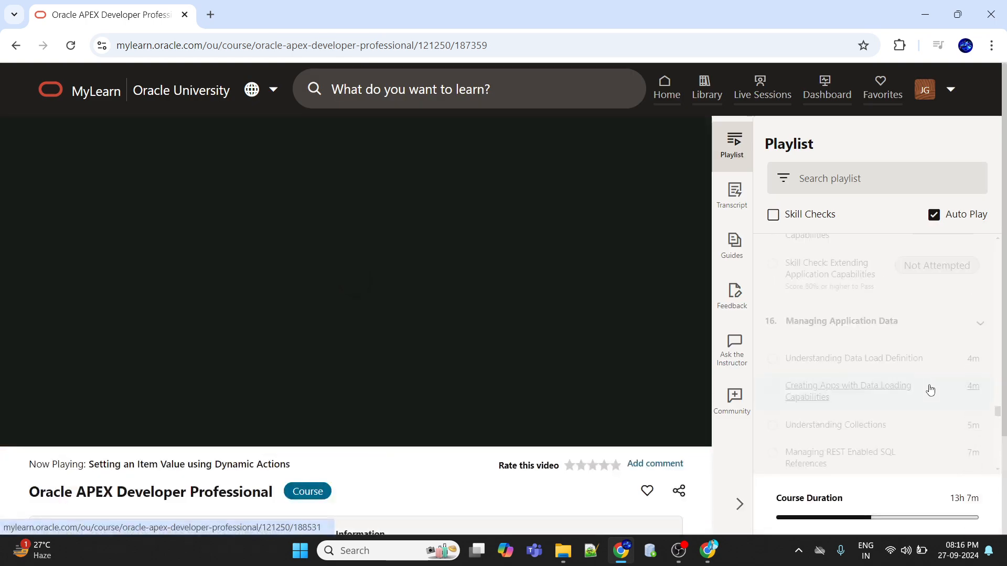
# Step: Show the MyLearn lesson "Setting an Item Value using Dynamic Actions" full screen and set its video quality to 1080p
pyautogui.scroll(-5, 929, 388)
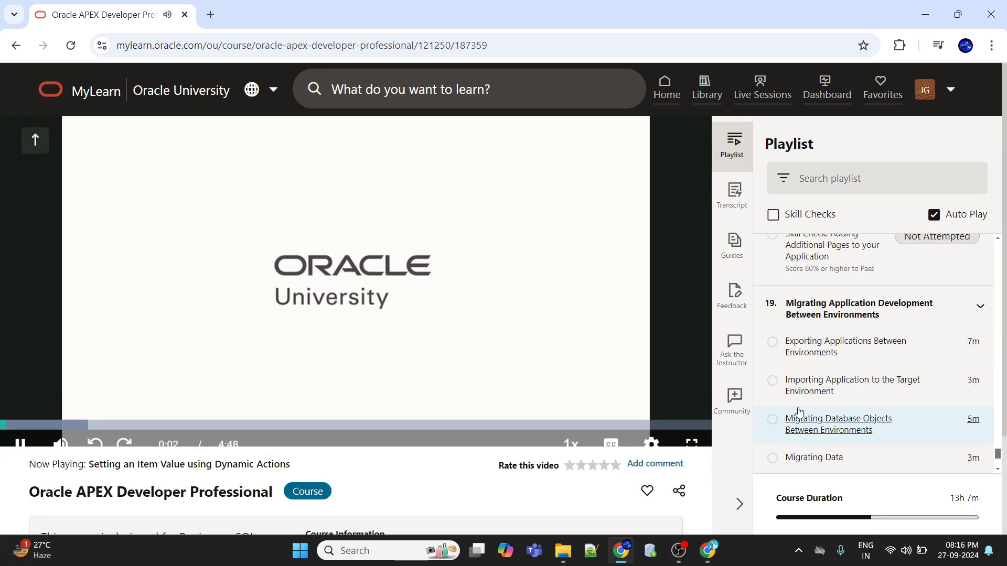
pyautogui.moveTo(640, 431)
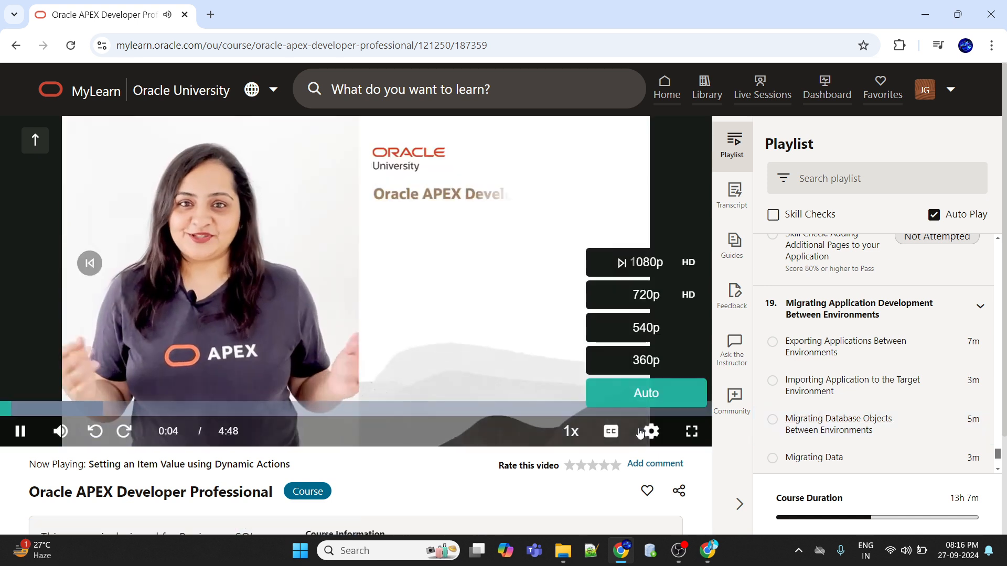
pyautogui.click(688, 429)
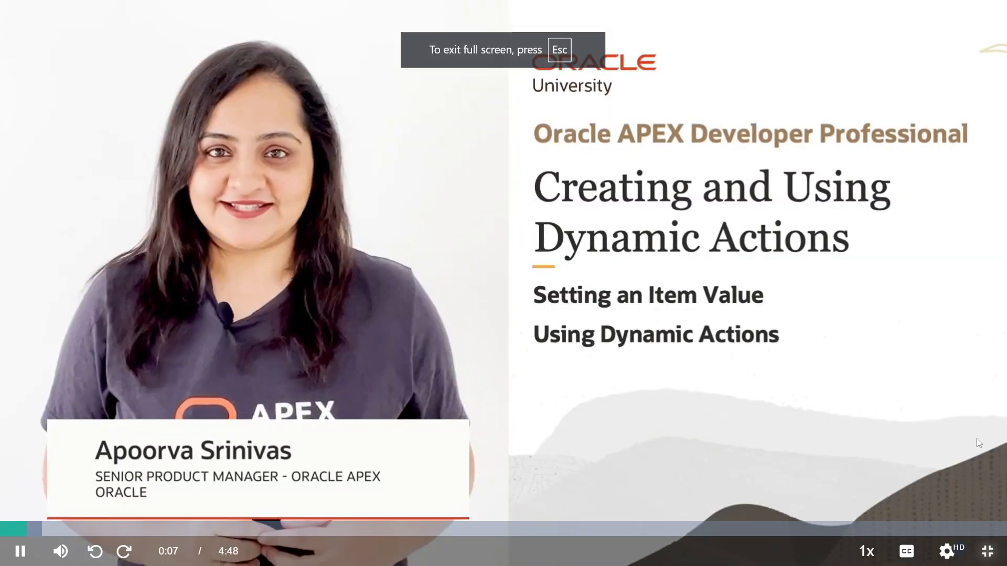
pyautogui.moveTo(946, 550)
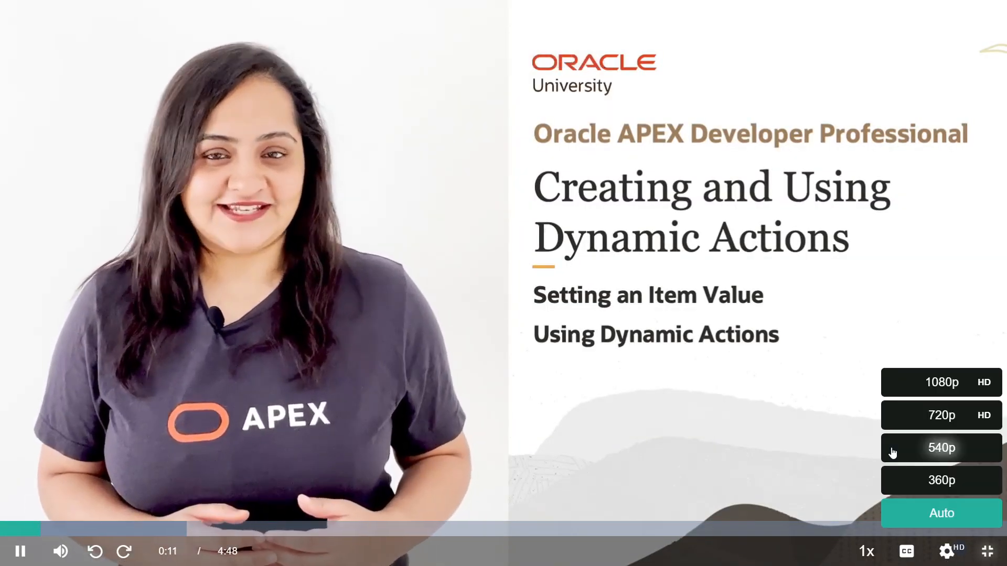
pyautogui.click(933, 382)
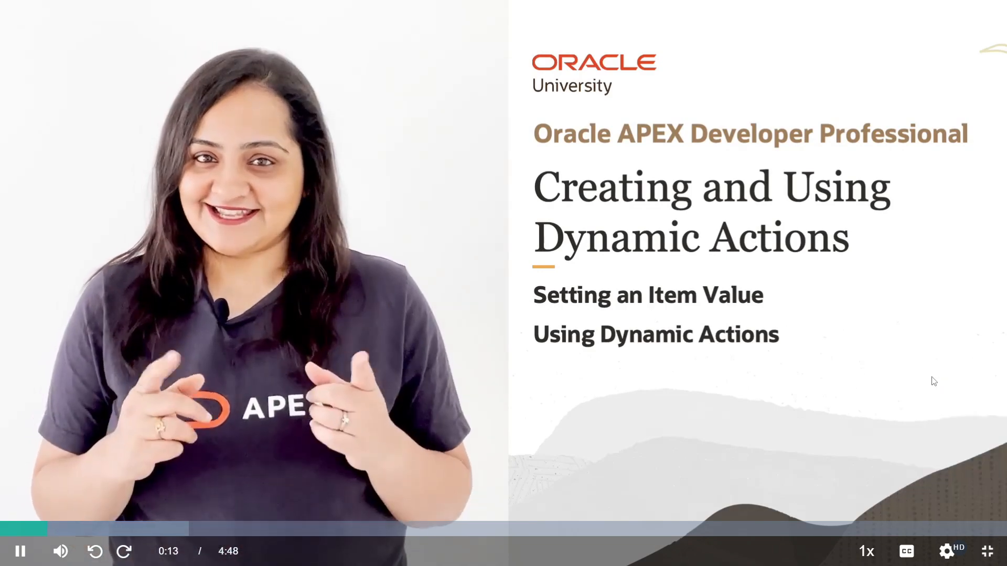